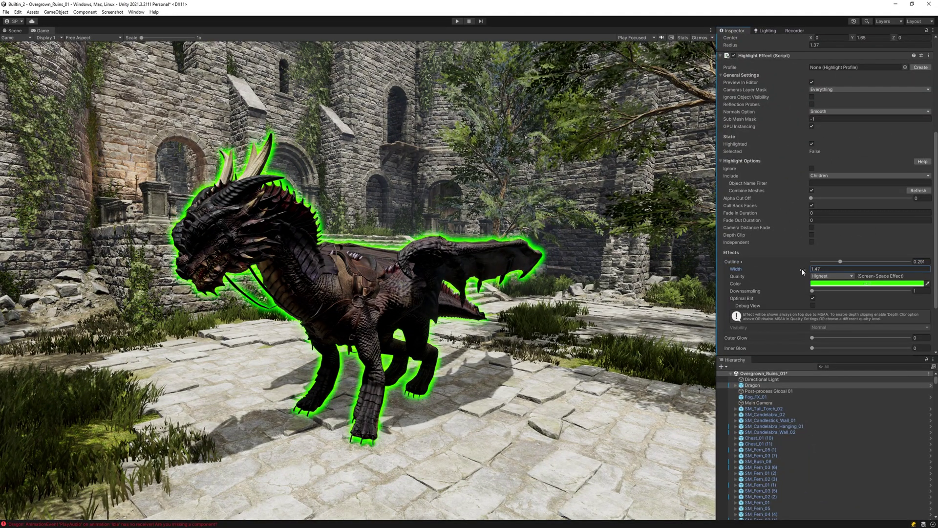
Set Outline to 0, then try a green Inner Glow and return it to 0
left_click(867, 283)
left_click(900, 277)
left_click_drag(812, 274, 825, 274)
left_click(867, 281)
left_click(873, 450)
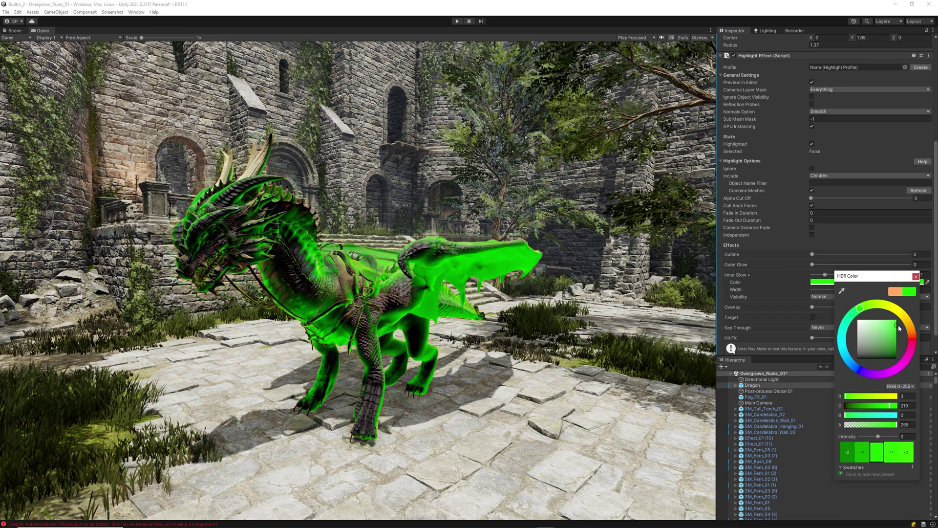
left_click(843, 289)
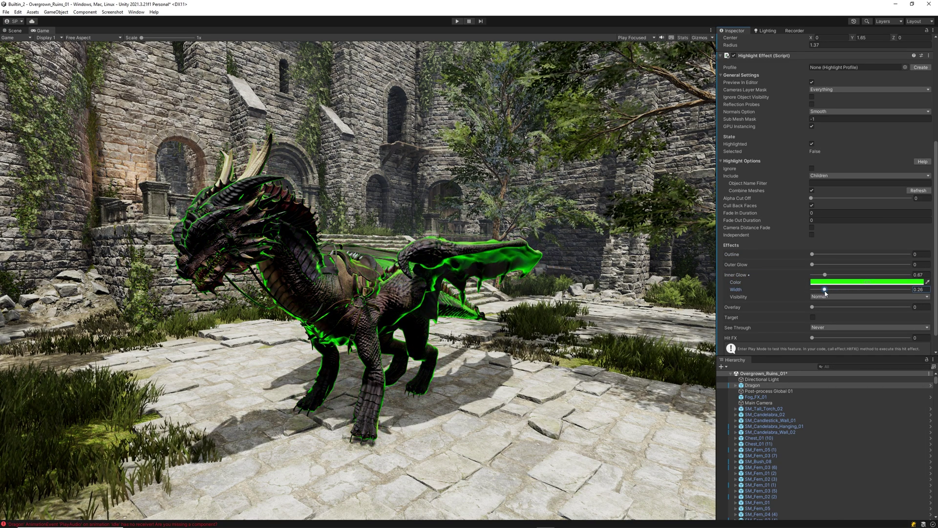
mouse_move(825, 274)
left_mouse_down()
mouse_move(793, 292)
mouse_move(909, 284)
left_mouse_up()
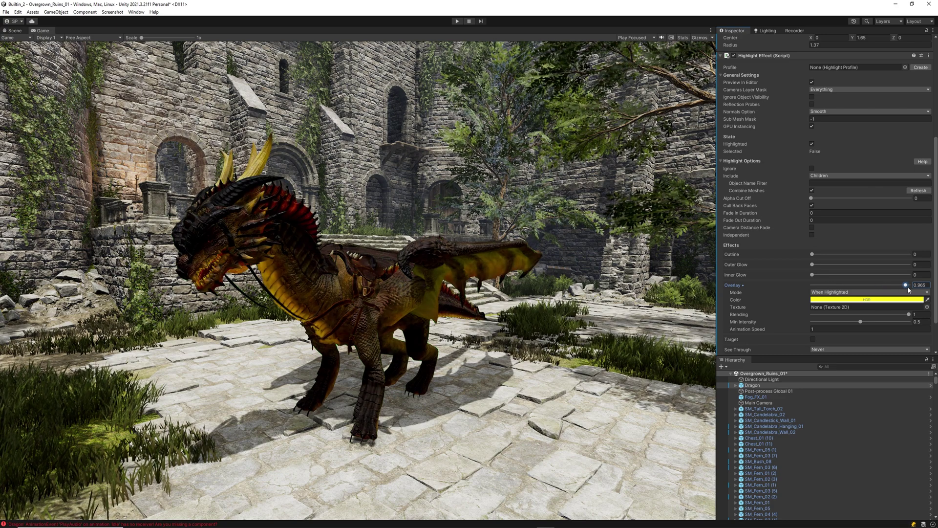
Try a full yellow then magenta Overlay, then fade Overlay back to 0
left_click(884, 300)
left_click_drag(912, 330, 866, 387)
left_click(932, 296)
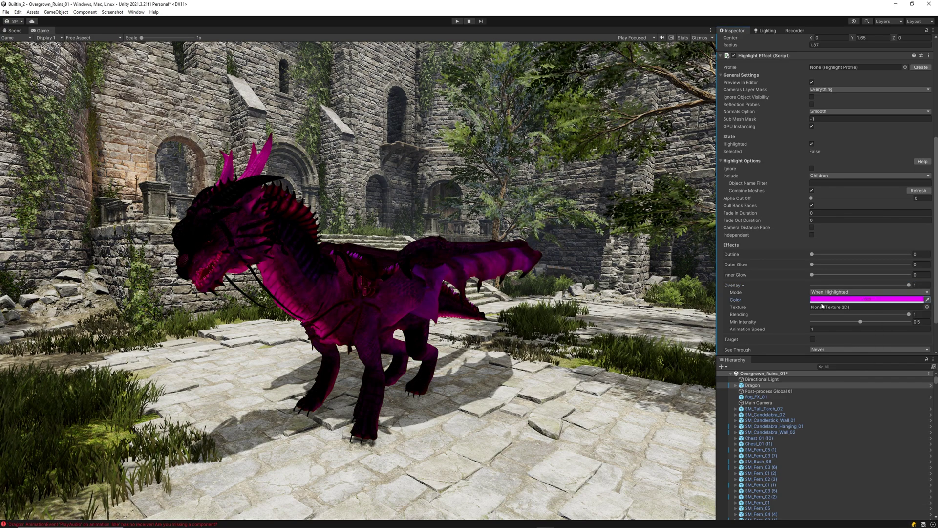
left_click_drag(812, 314, 830, 315)
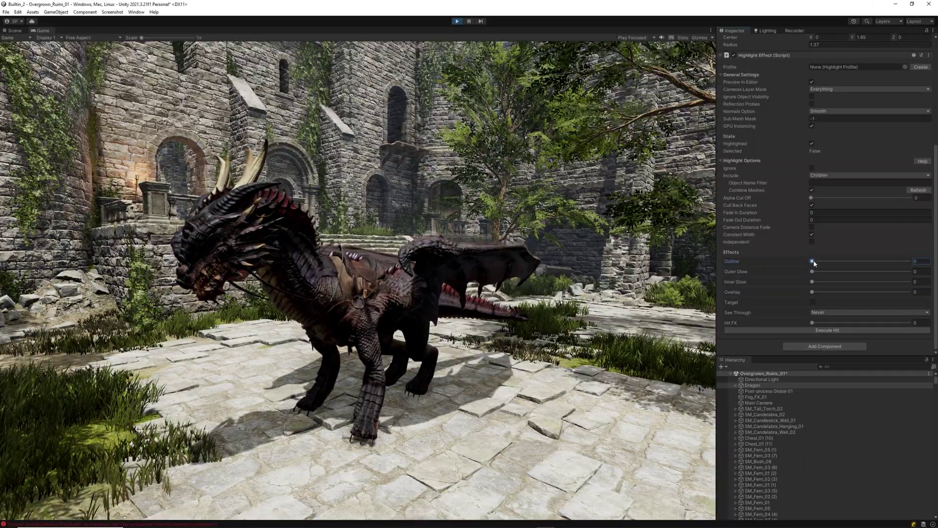
Add a red outline and step its Quality through Medium, High and Highest
left_click_drag(813, 261, 836, 261)
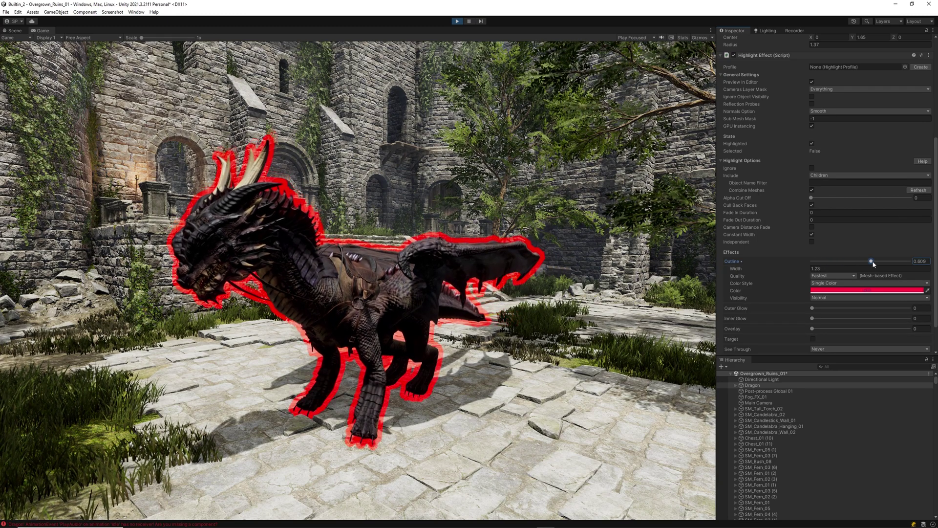
left_click(840, 277)
left_click(832, 305)
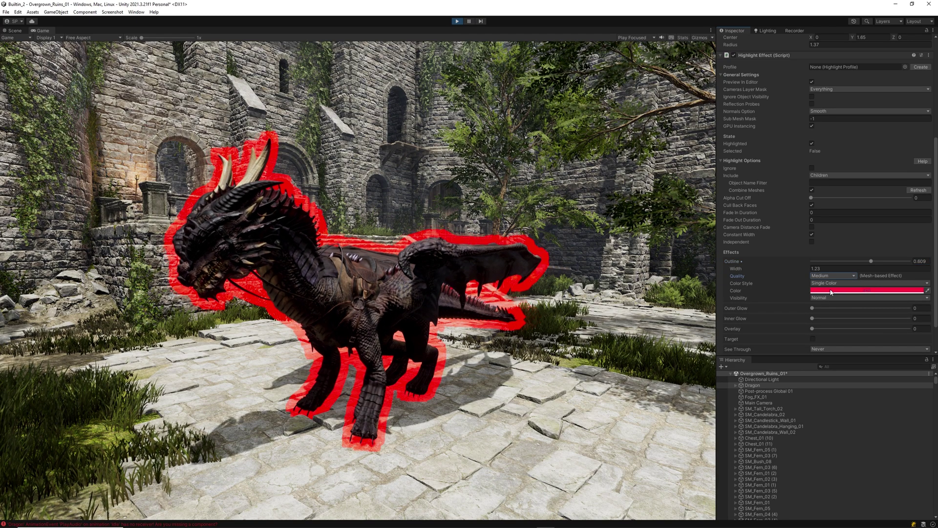
left_click(832, 277)
left_click(832, 300)
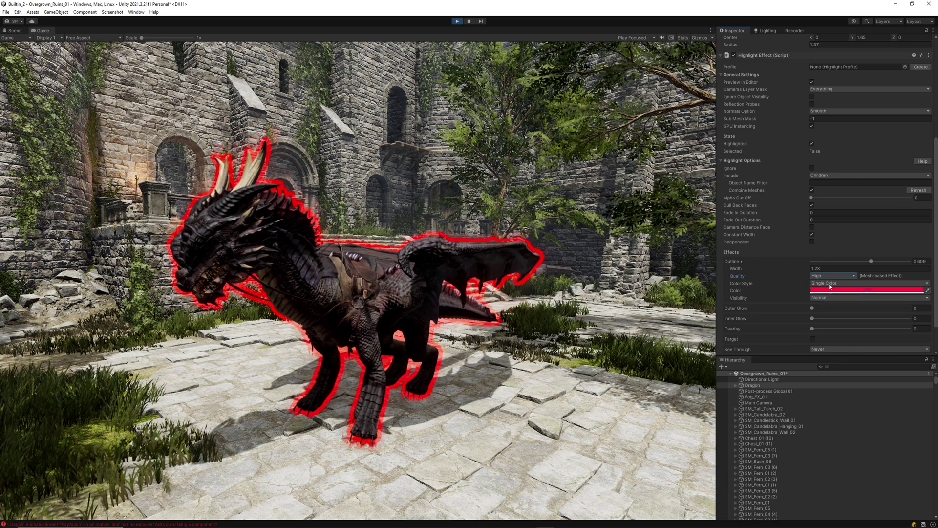
left_click(832, 277)
left_click(831, 310)
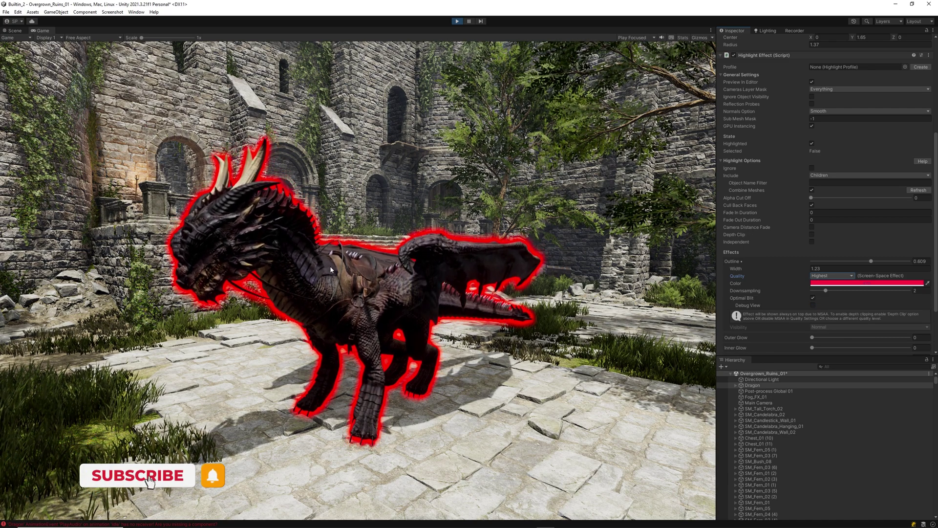
Widen the red outline, then remove it by setting Outline to 0
mouse_move(798, 266)
left_mouse_down()
mouse_move(818, 270)
mouse_move(827, 294)
left_mouse_up()
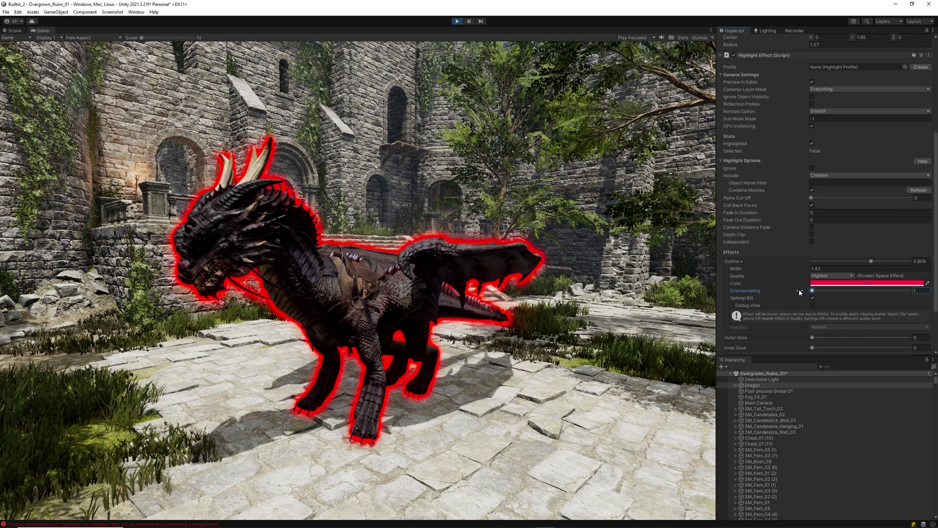
mouse_move(832, 260)
left_mouse_down()
mouse_move(782, 260)
mouse_move(845, 279)
left_mouse_up()
left_click(836, 293)
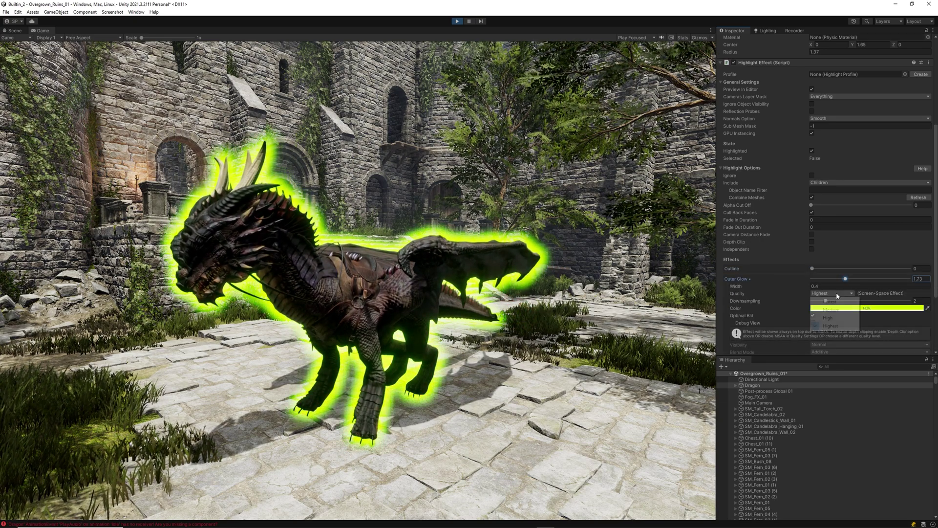
Set outer glow Quality to Medium, add a yellow High-quality outline, and enable Reflection Probes
left_click(836, 309)
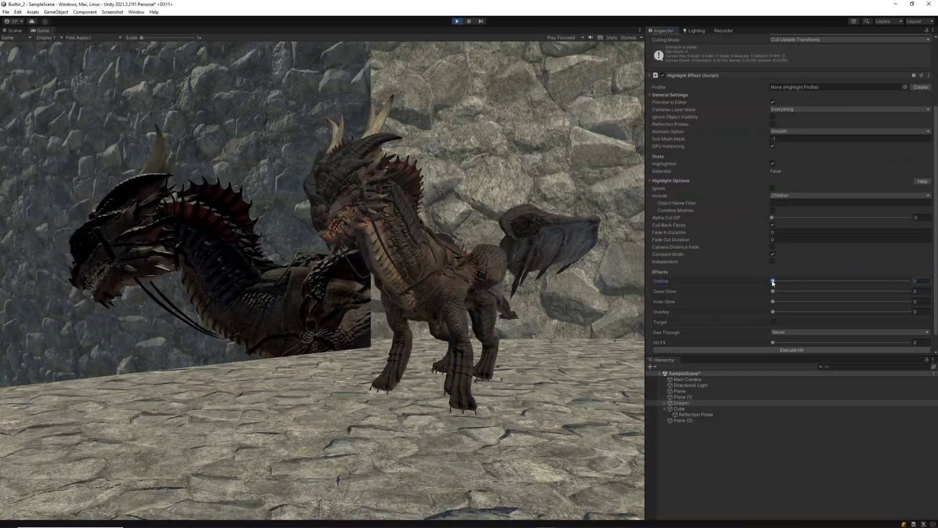
left_click_drag(774, 280, 909, 288)
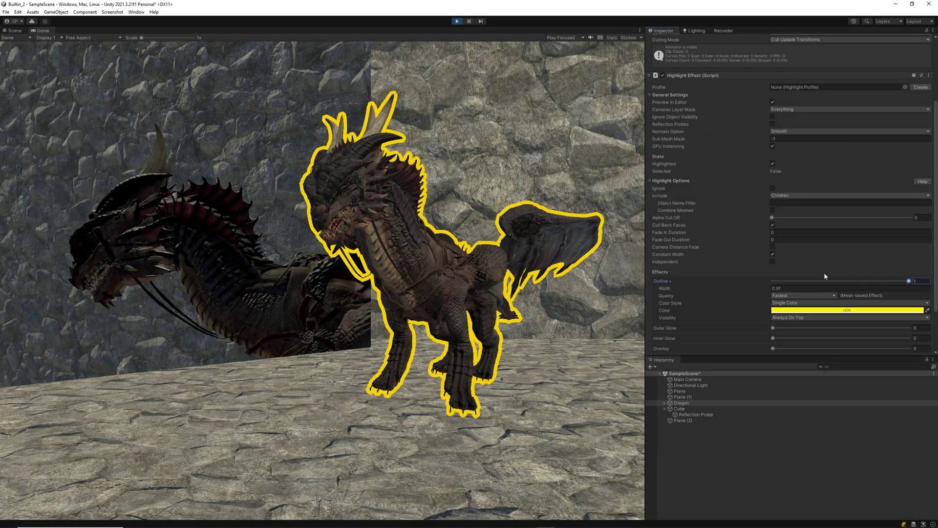
left_click(792, 297)
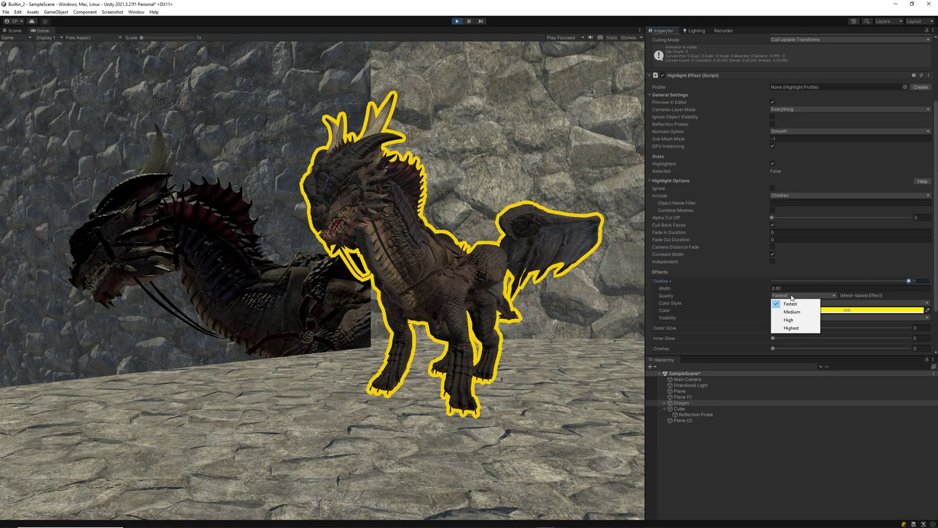
left_click(790, 320)
left_click(773, 123)
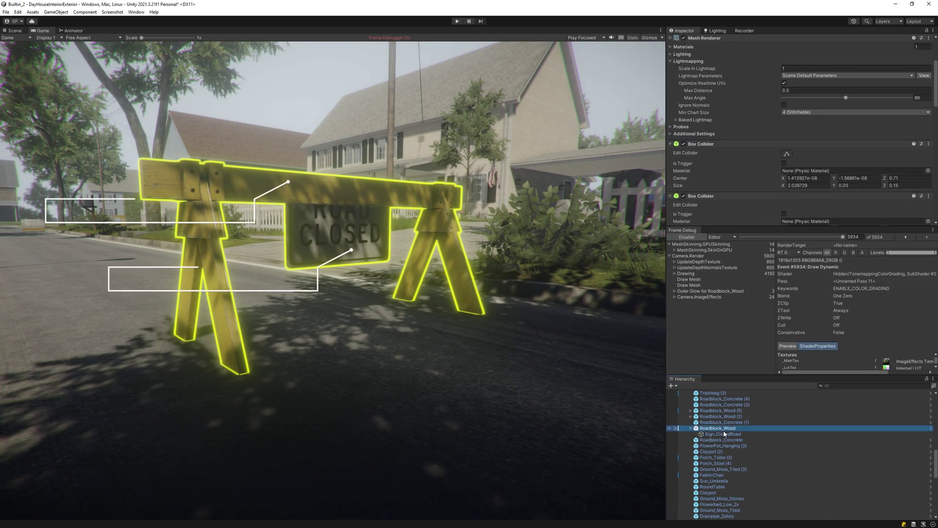
scroll(733, 177, "down", 10)
scroll(732, 178, "down", 3)
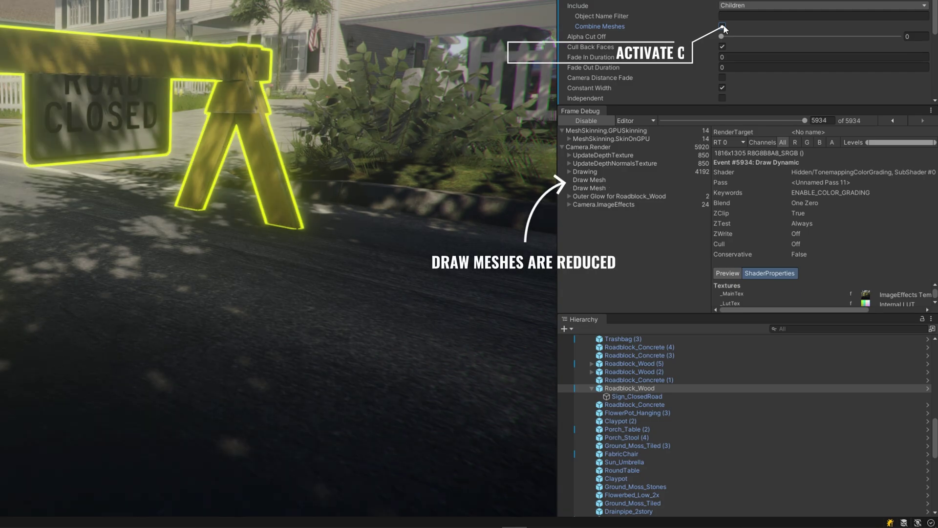
Tick Combine Meshes on Roadblock_Wood's Highlight Effect
left_click(723, 26)
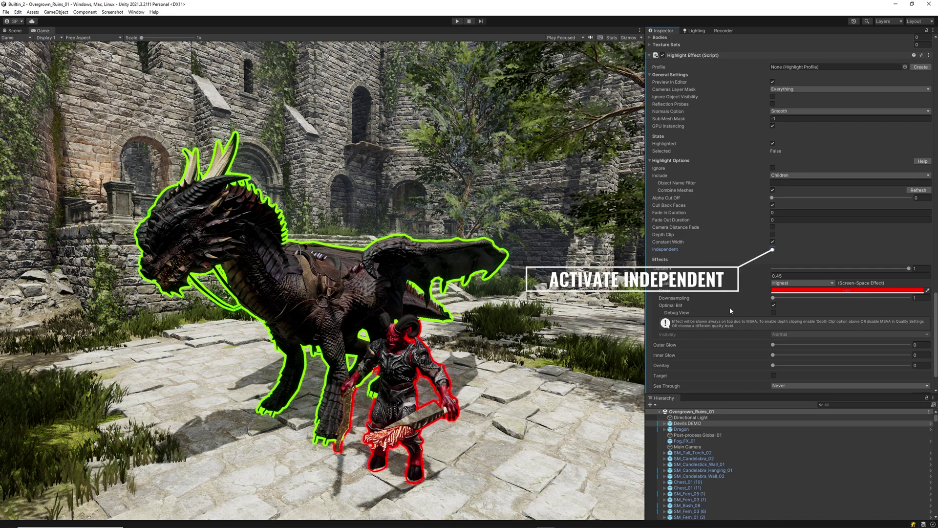
Tick Independent in the demon's Highlight Options
left_click(772, 250)
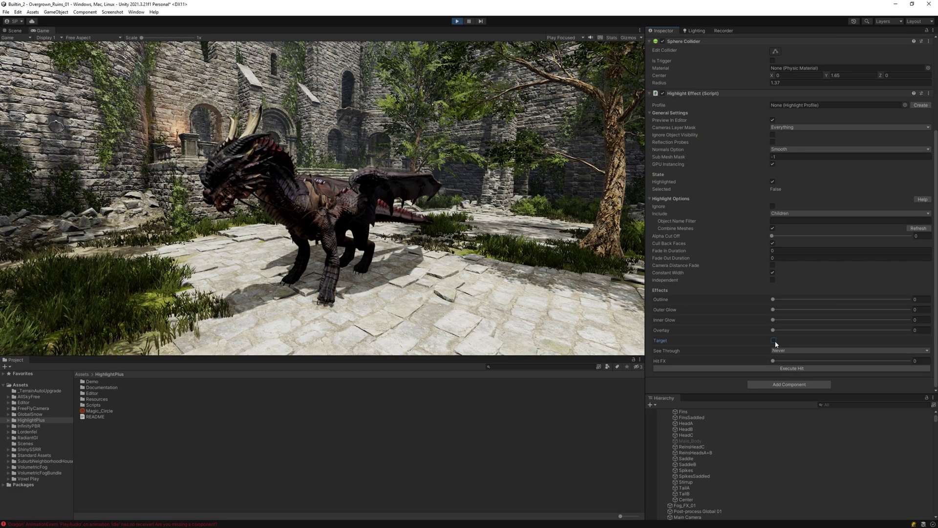
Enable the dragon's target effect using Center, Magic_Circle, Scale To Object Bounds, and End Scale 0.5
left_click(774, 341)
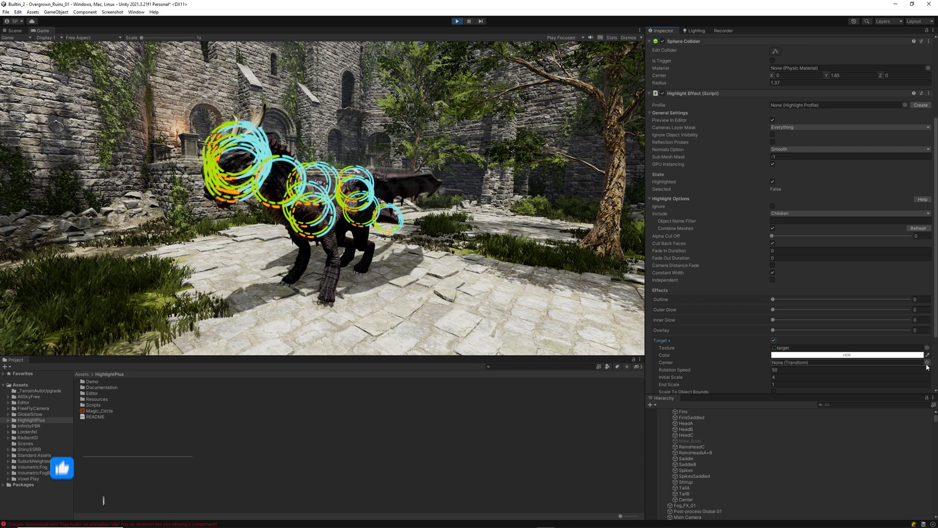
scroll(785, 338, "down", 3)
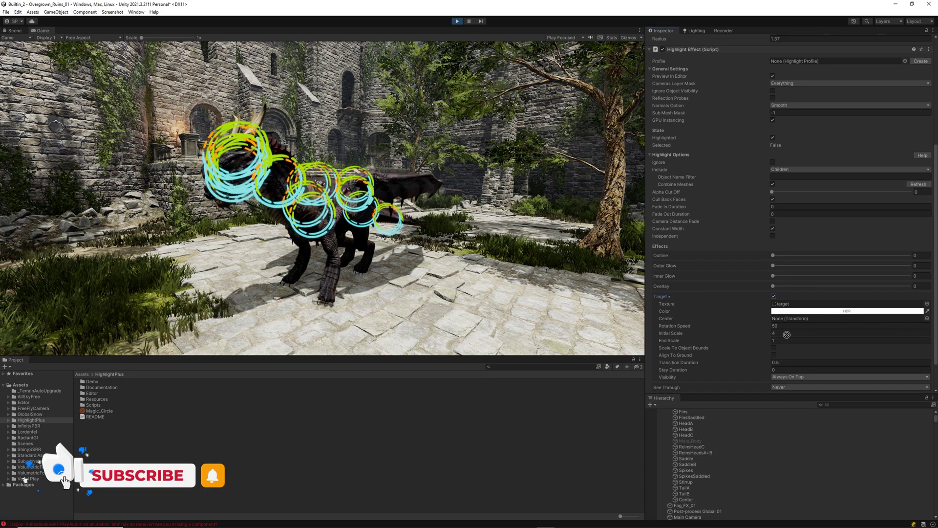
left_click_drag(787, 335, 795, 321)
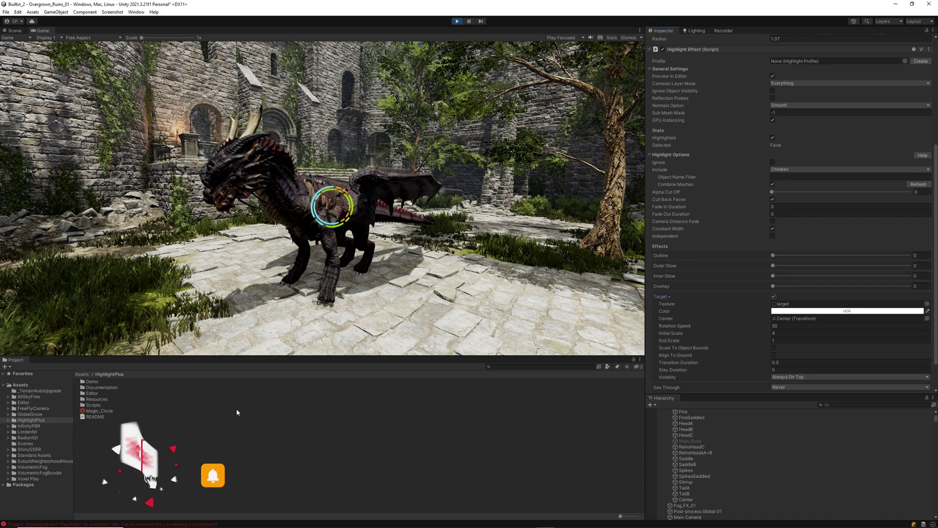
left_click_drag(99, 410, 782, 307)
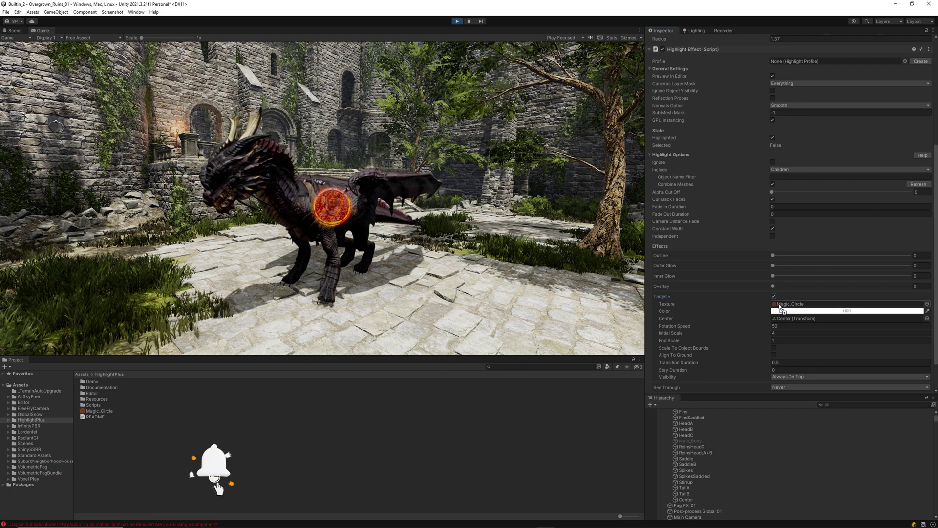
left_click(774, 348)
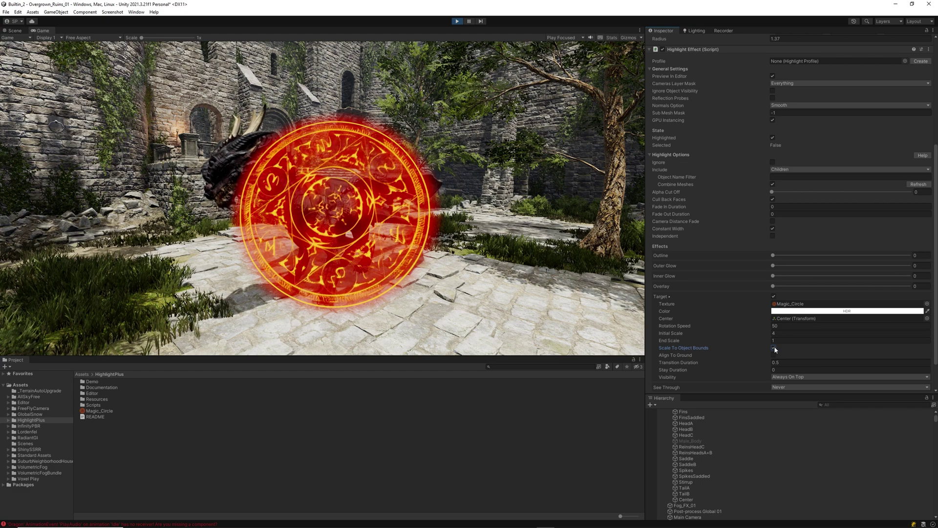
left_click(785, 340)
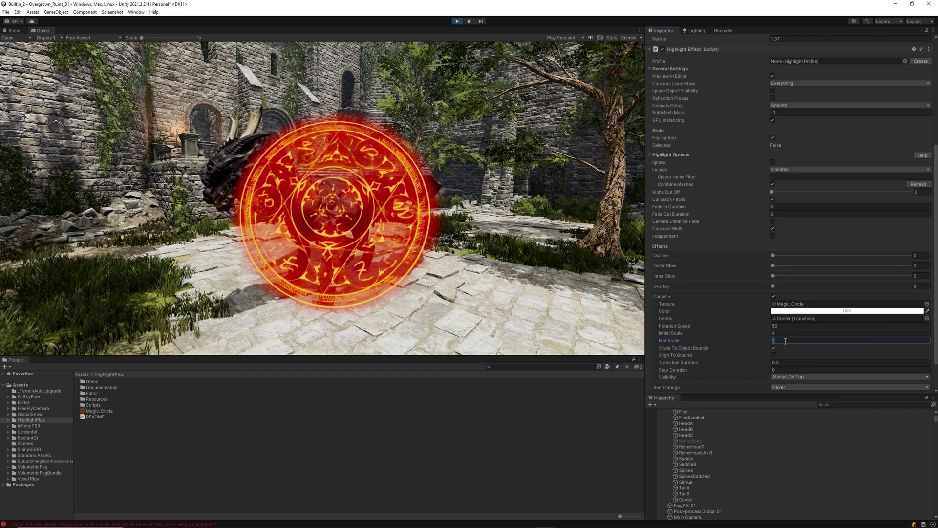
type("0.5")
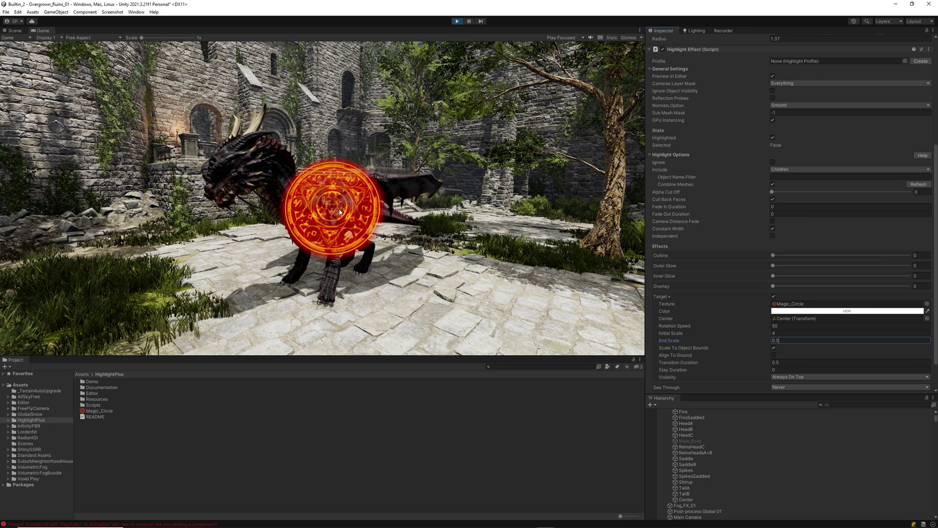
Align the magic circle to the ground and change its End Scale to 2
left_click(773, 355)
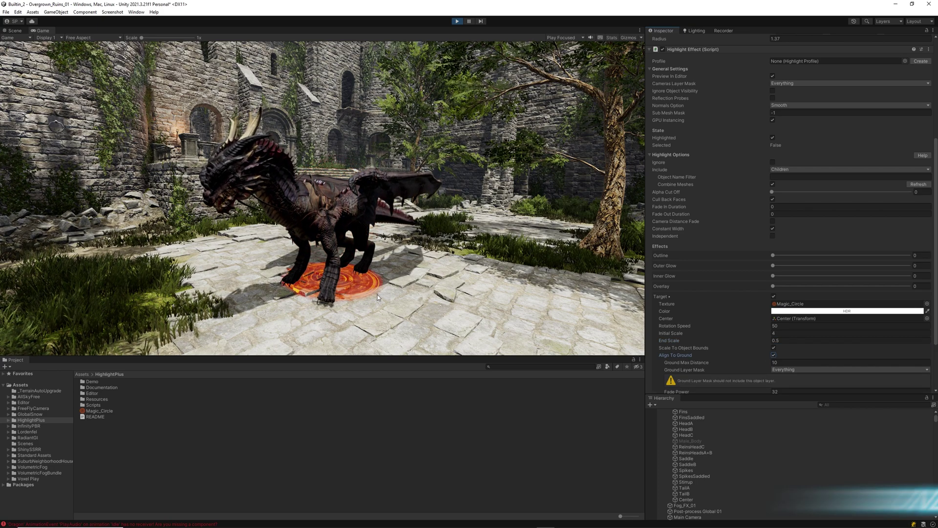
left_click(785, 338)
type("2")
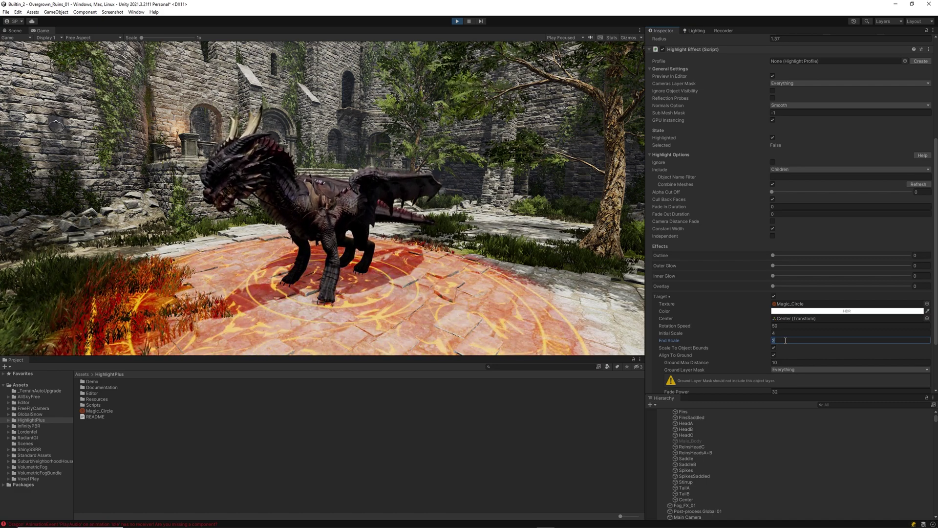
type("1")
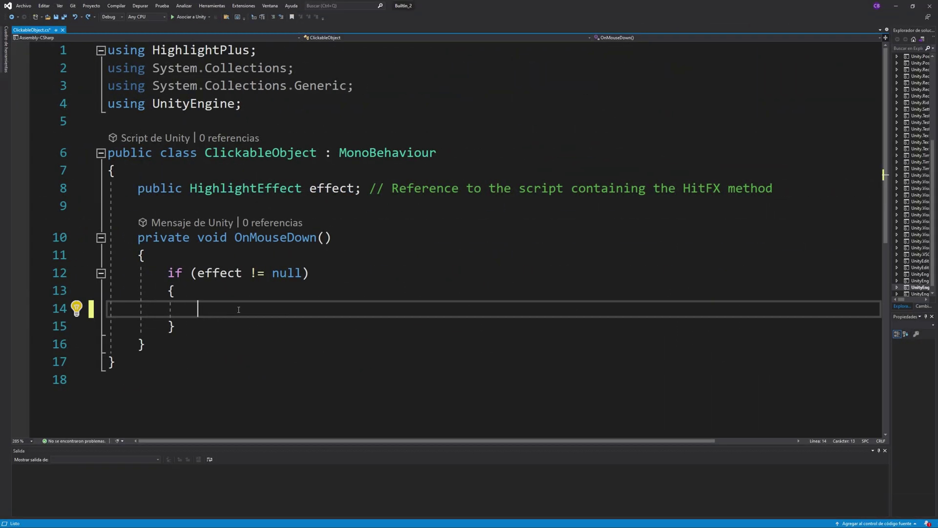
type("ffect")
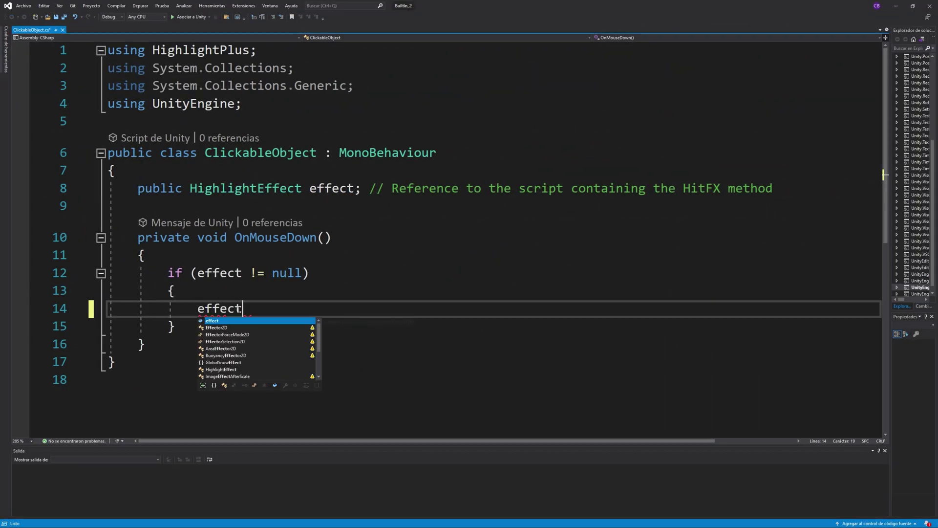
type(".HitFX")
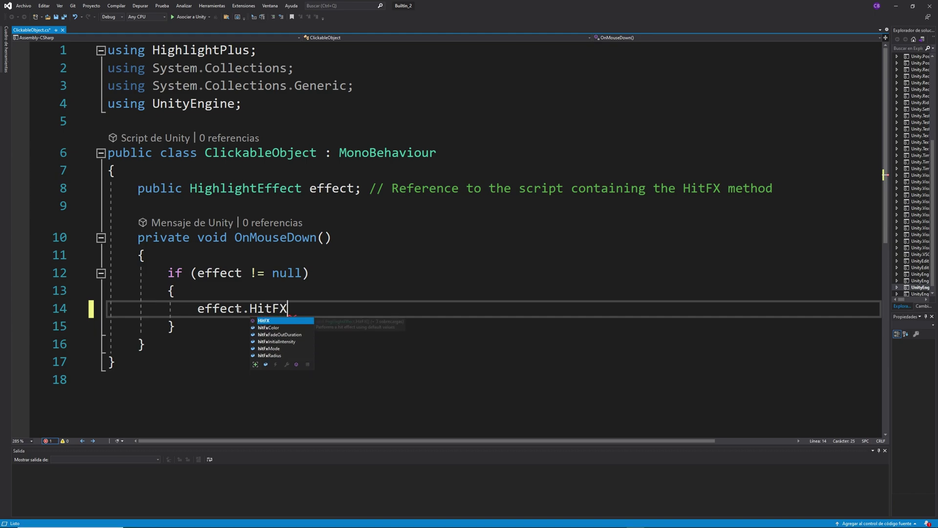
type("()")
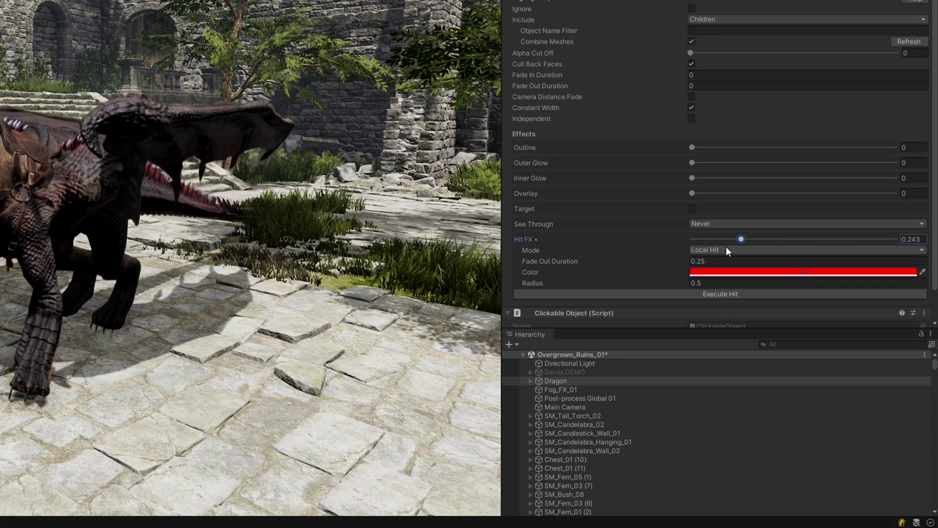
Test red Hit FX flashes in Overlay mode on the dragon, then switch to Inner Glow
left_click(726, 250)
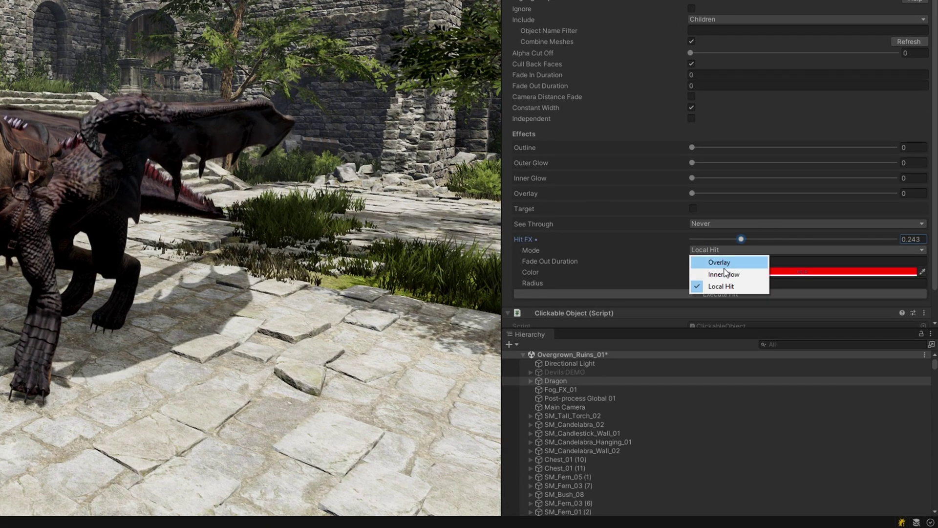
left_click(719, 262)
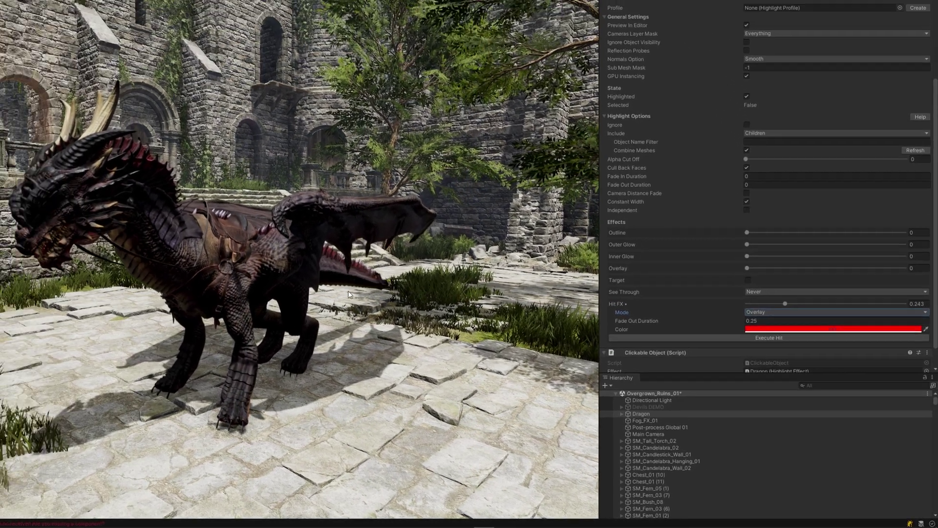
left_click(334, 291)
left_click(333, 291)
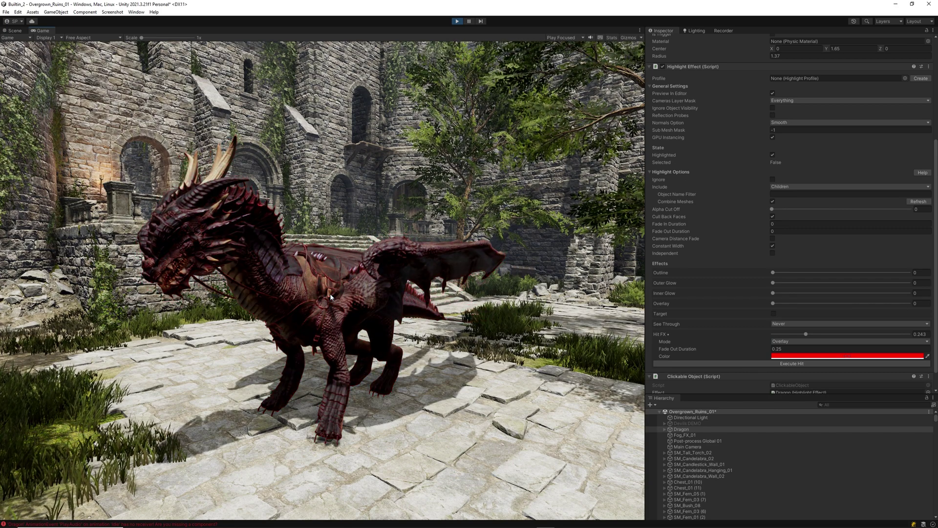
left_click(327, 292)
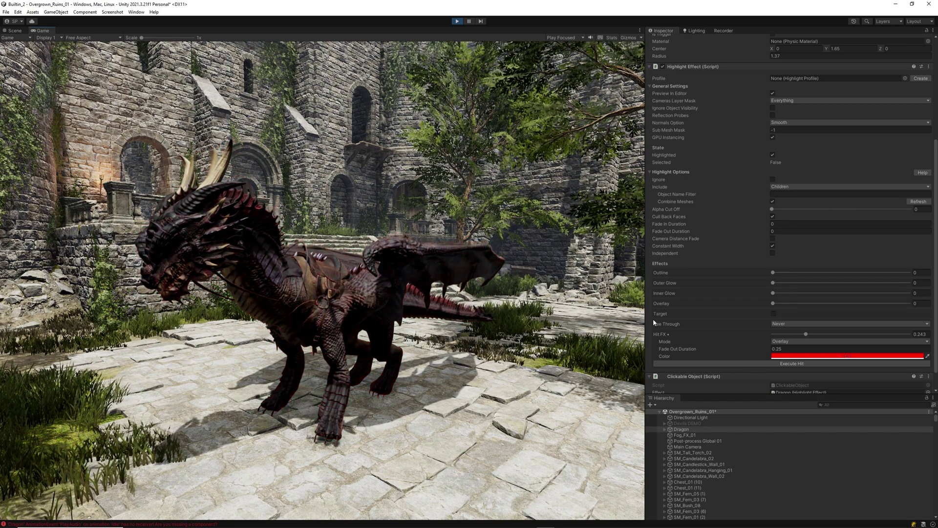
left_click(785, 342)
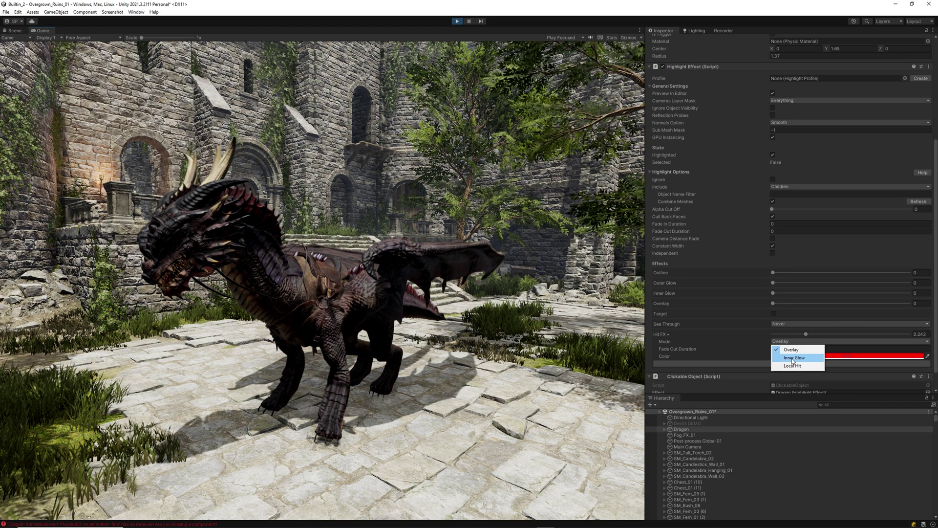
left_click(792, 359)
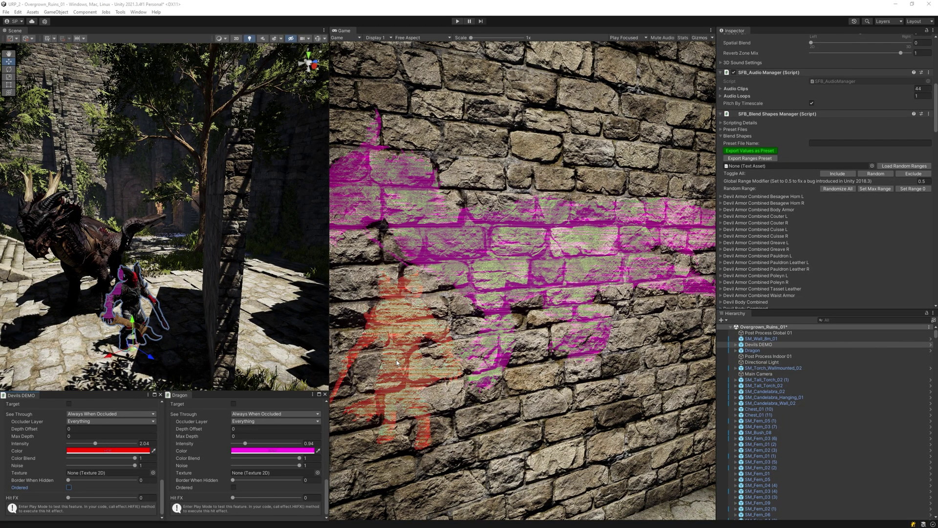
Enable Ordered see-through for Devils DEMO and Dragon, moving the character behind the wall to compare
left_click(69, 487)
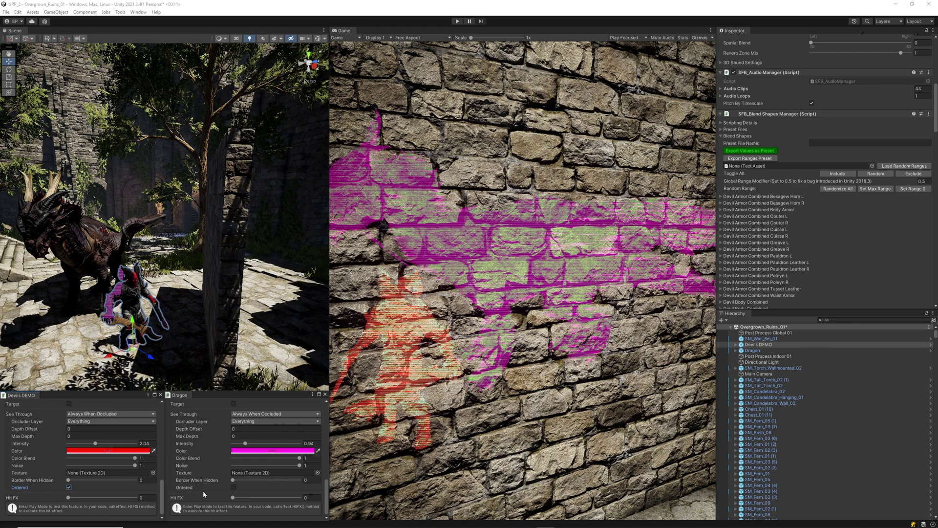
left_click(234, 488)
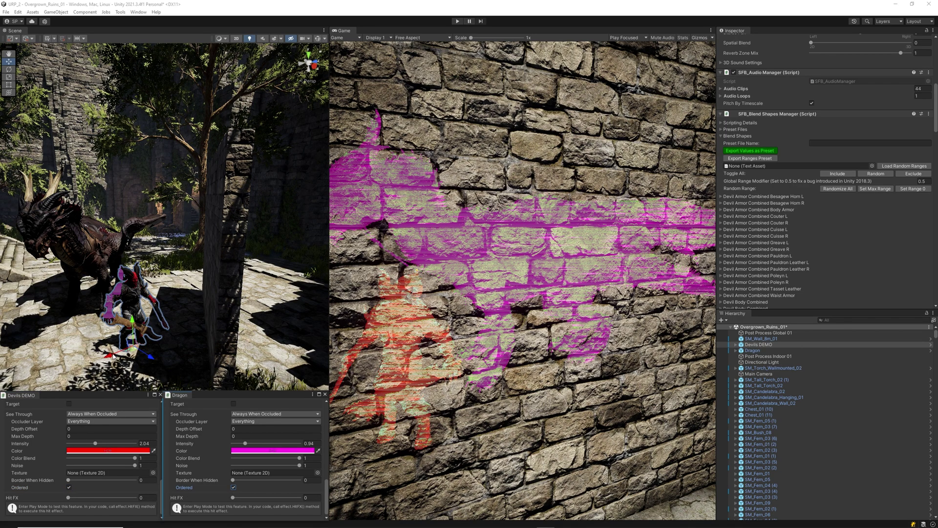
left_click_drag(112, 358, 150, 348)
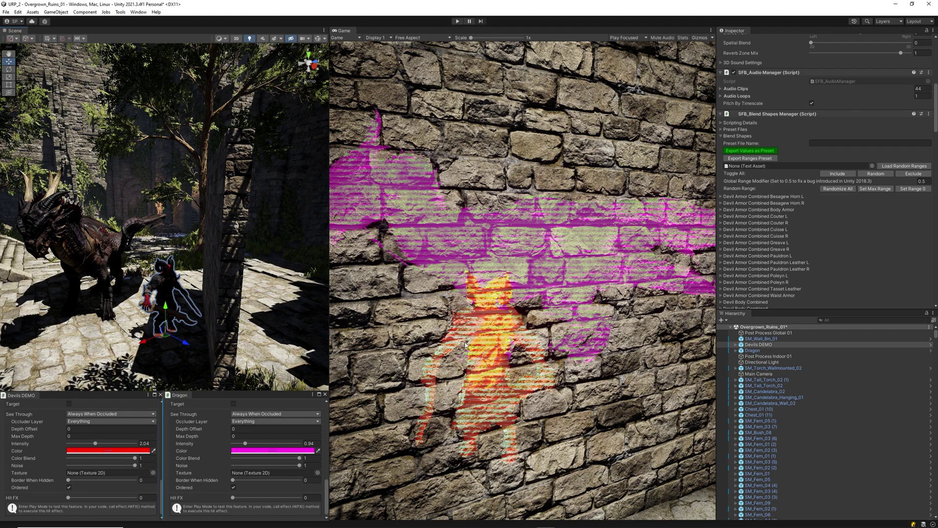
left_click(233, 488)
left_click(70, 488)
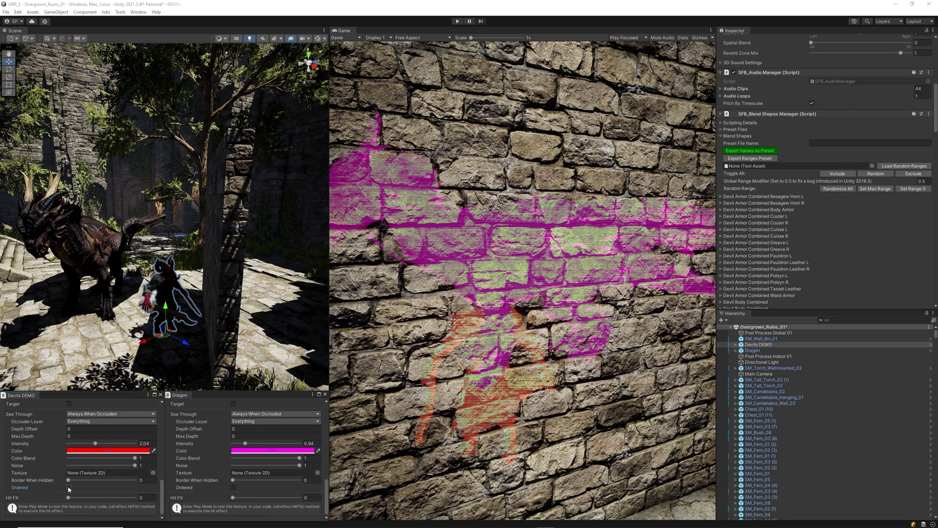
left_click(233, 487)
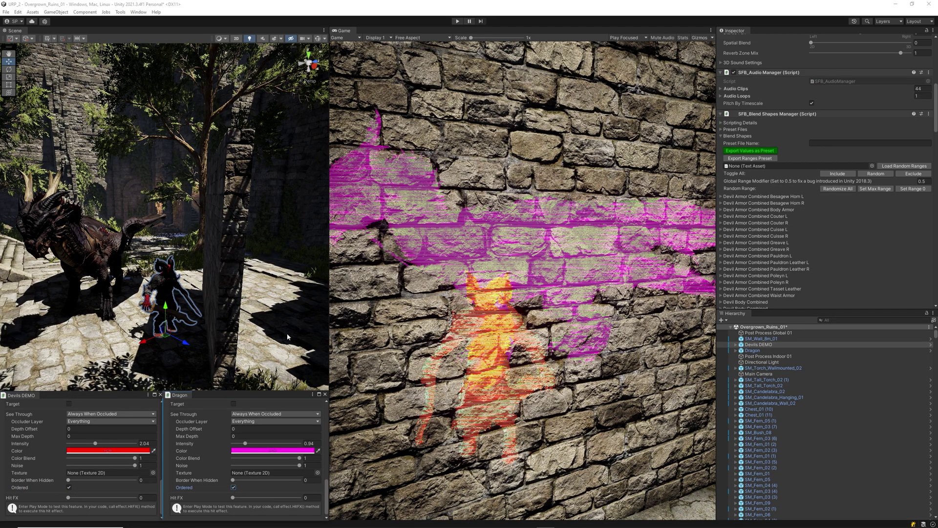